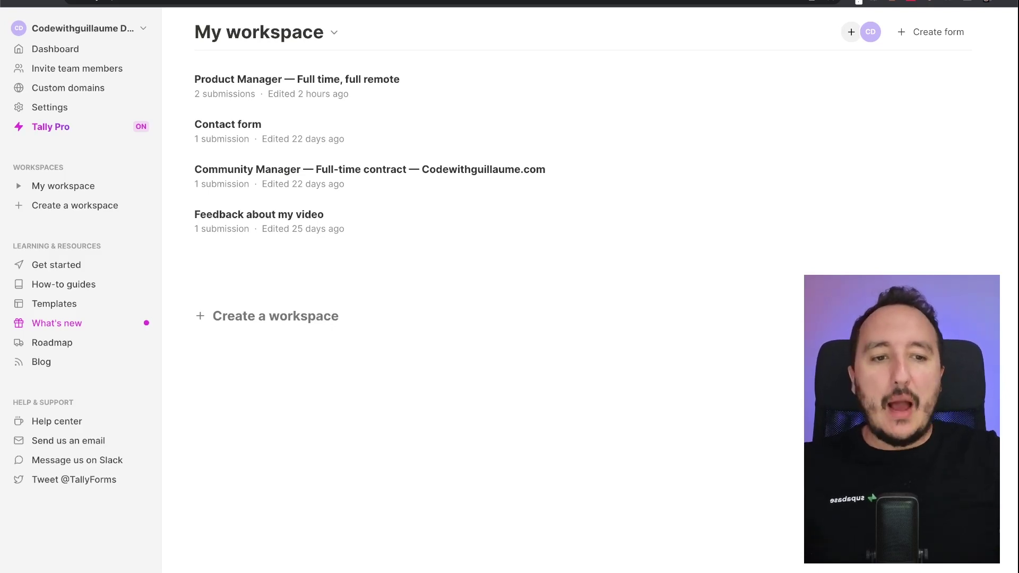
Step: Create a new blank form and insert a Payment block found by searching 'payment'
click(930, 40)
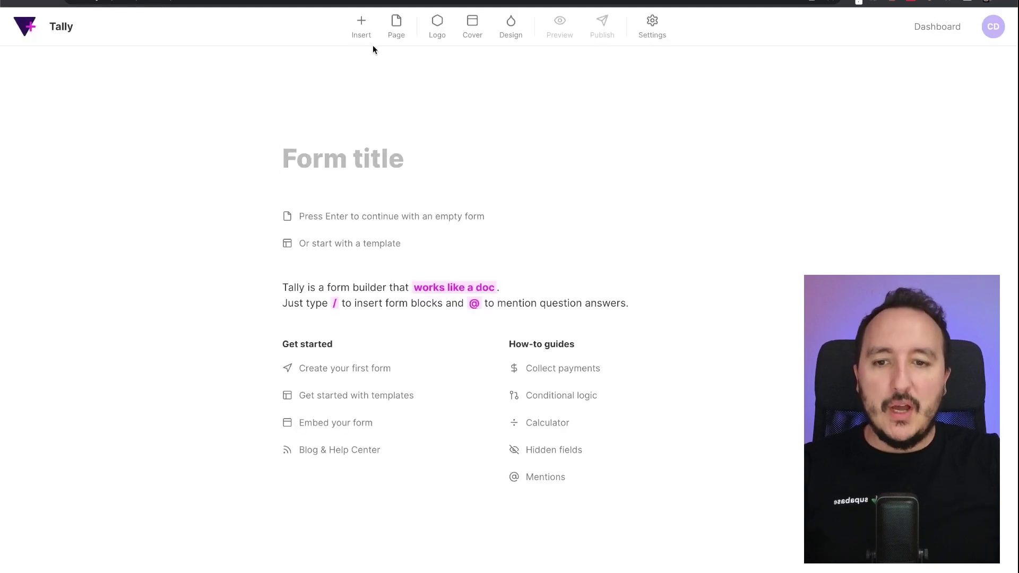
click(363, 25)
text(paymet)
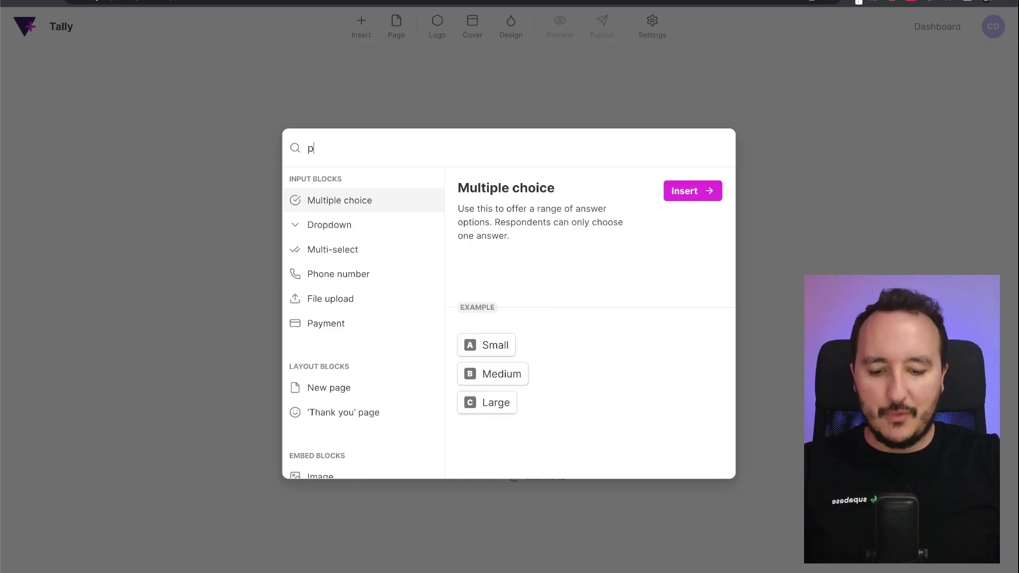
key(BackSpace)
key(BackSpace)
text(e)
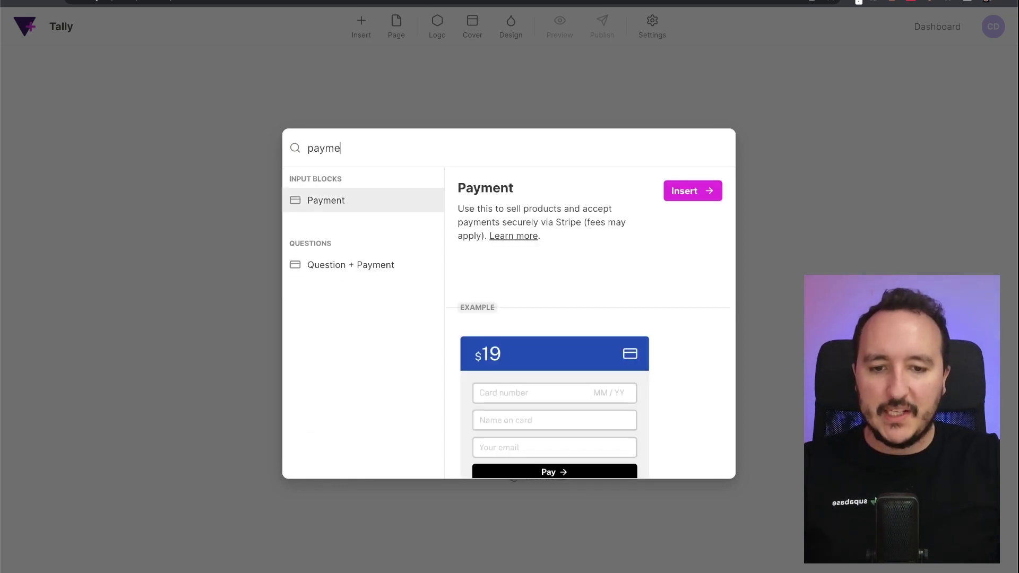
scroll(583, 339, down, 3)
scroll(584, 340, up, 3)
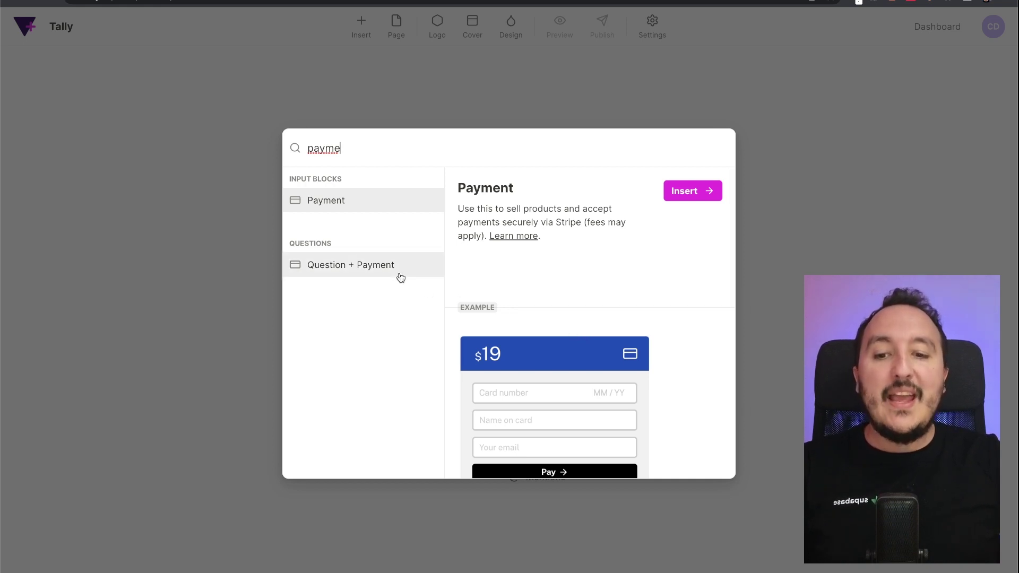
click(667, 192)
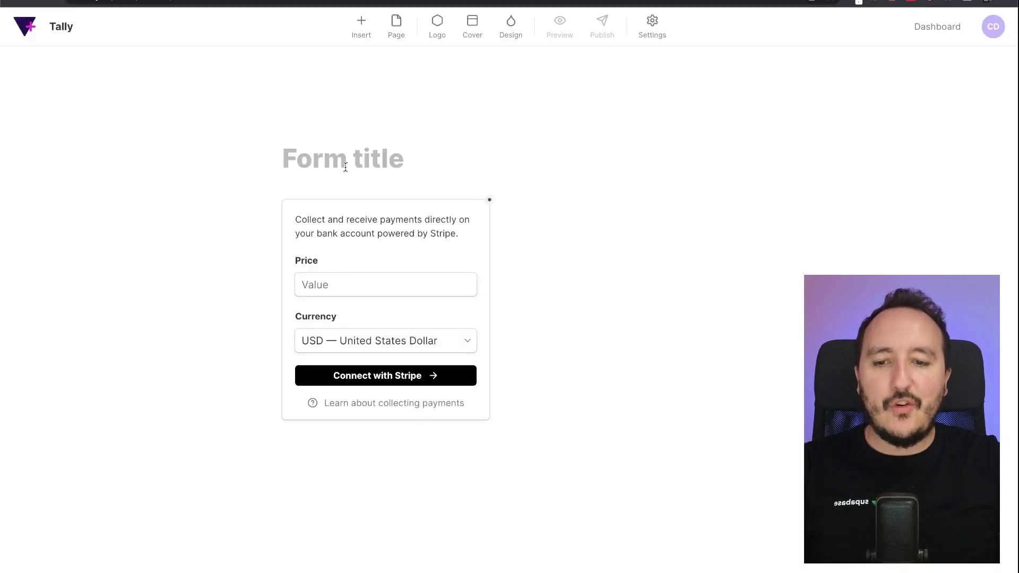
Step: Title the form 'My anniversary' and add a line about the 18th of June gift collection
click(373, 159)
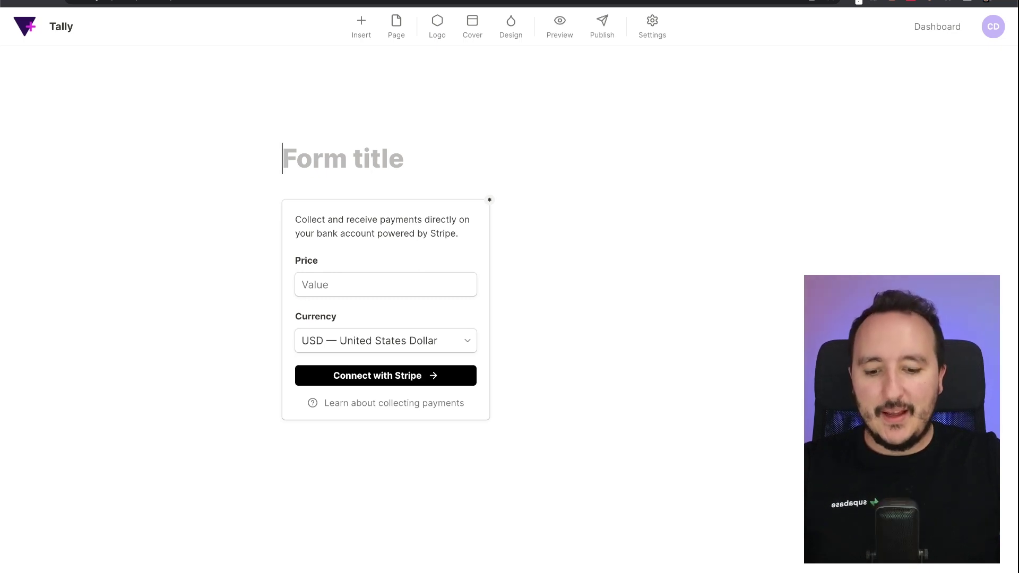
text(My annive)
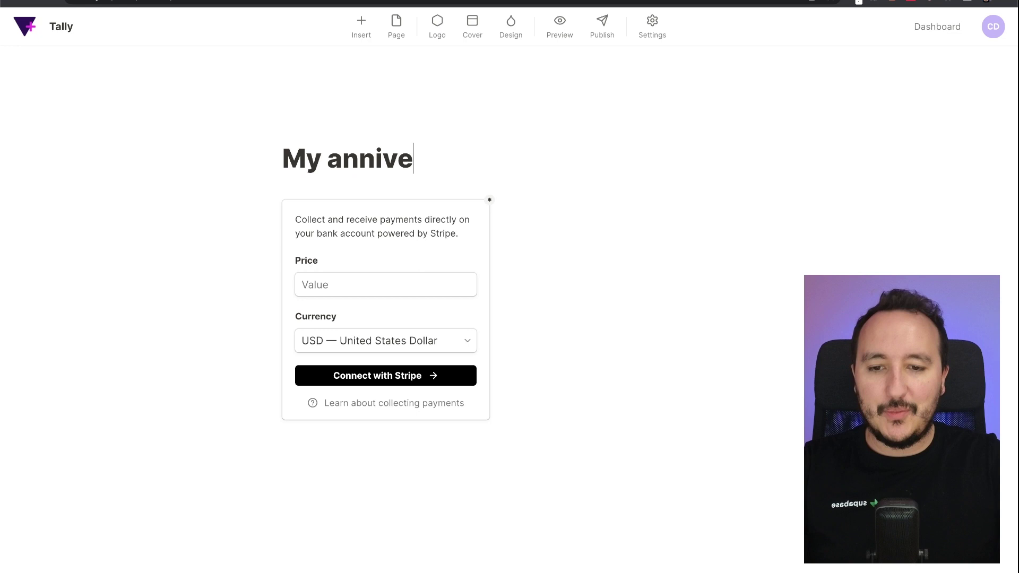
text(rsary)
key(Return)
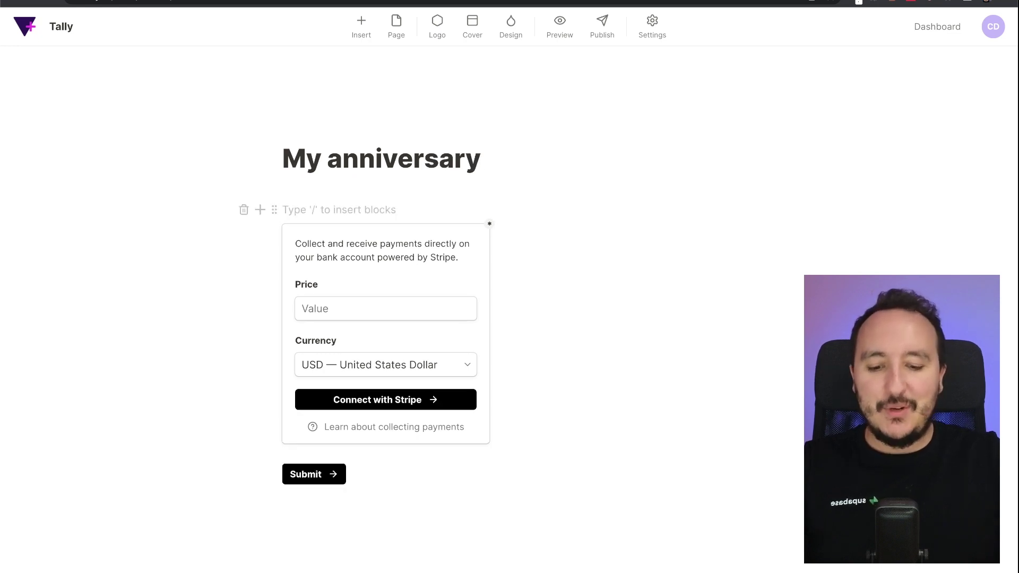
text(Hey ! My a)
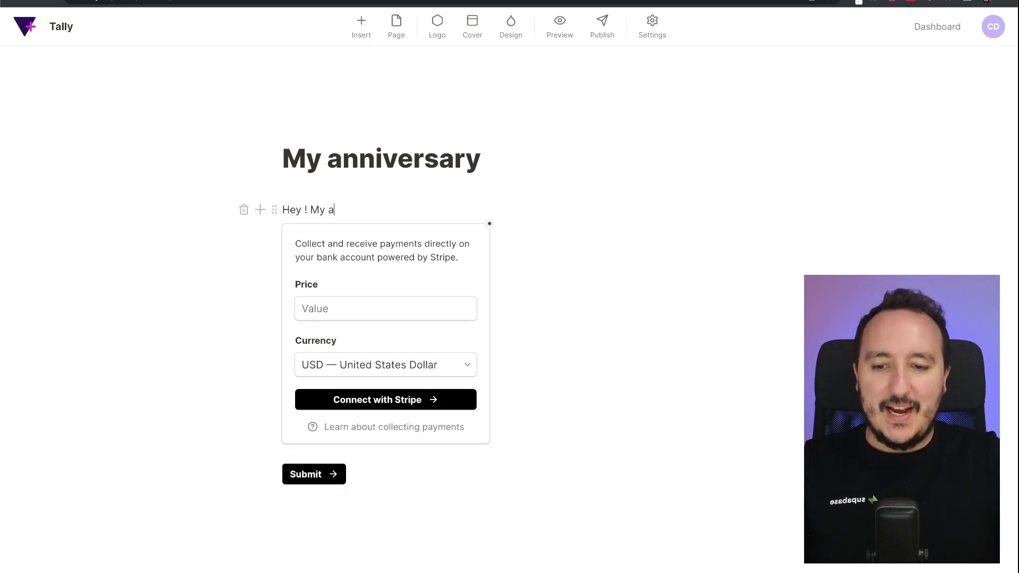
text(nniversary )
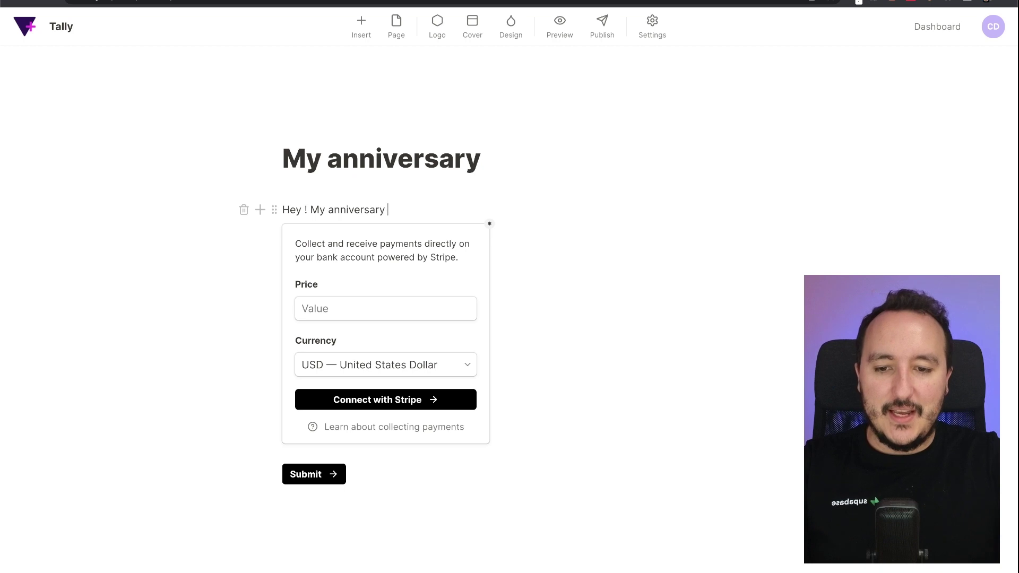
text(is on the 18th )
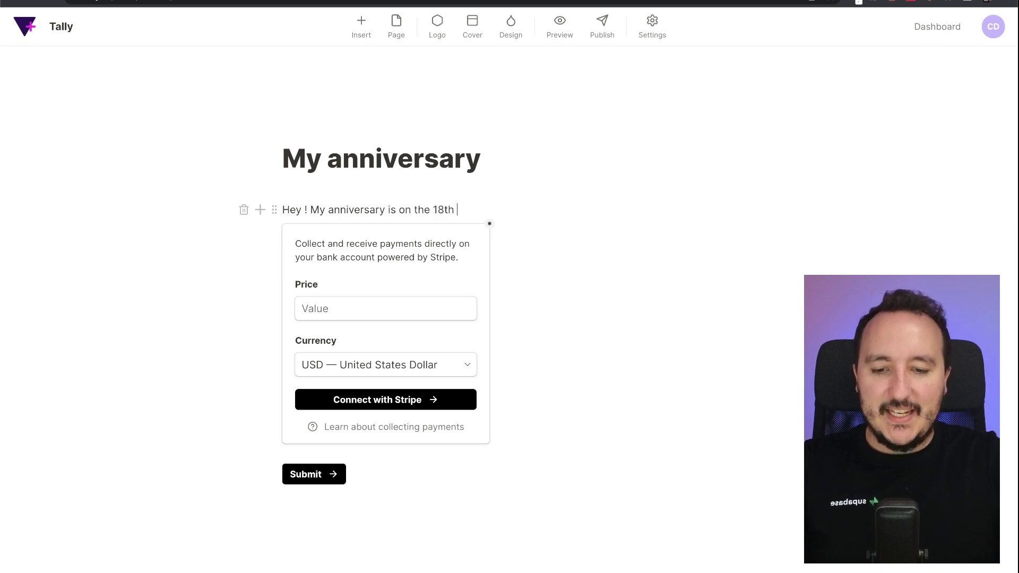
text(of June, I am)
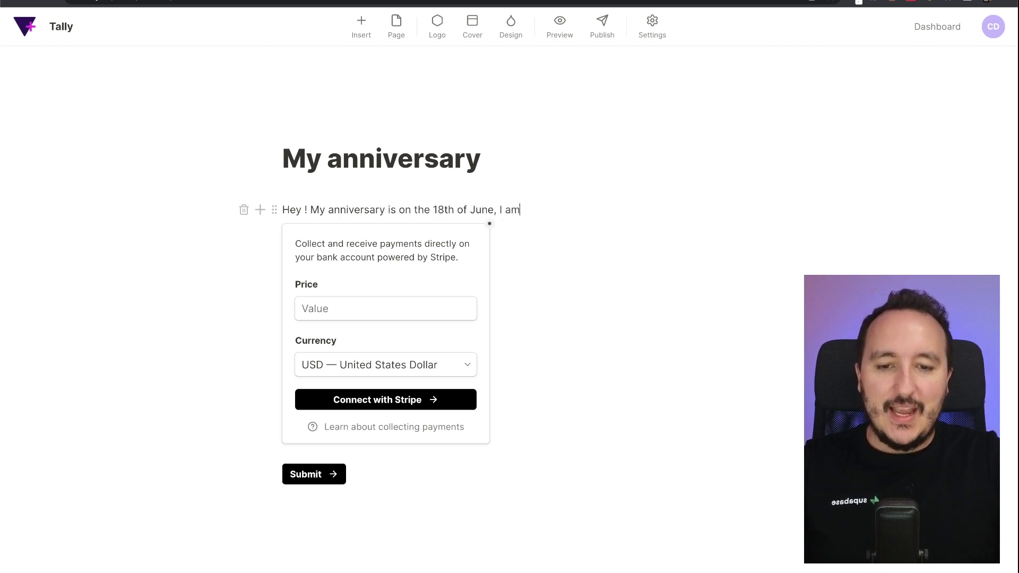
text( collecting m)
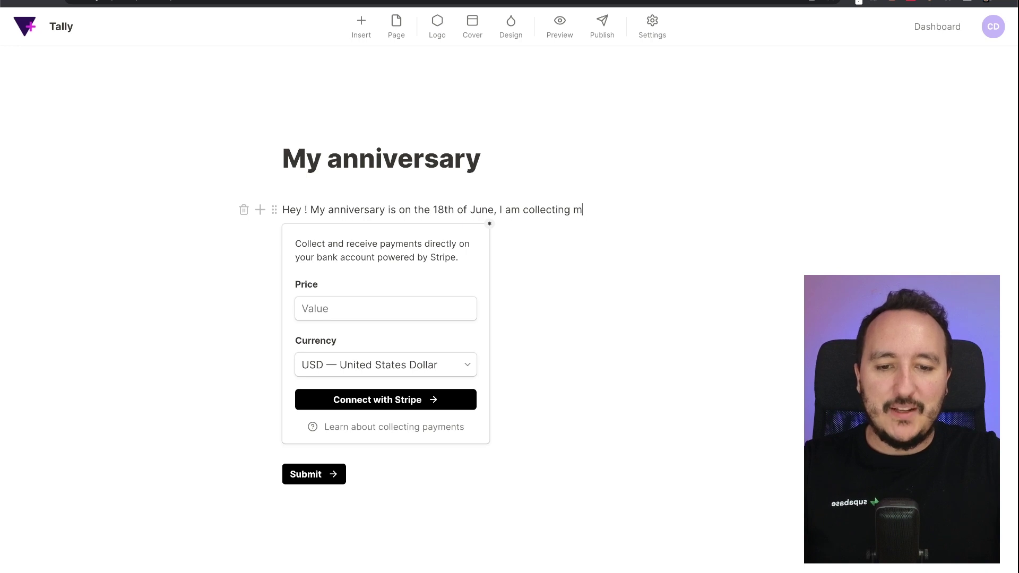
text(oney for my next fi)
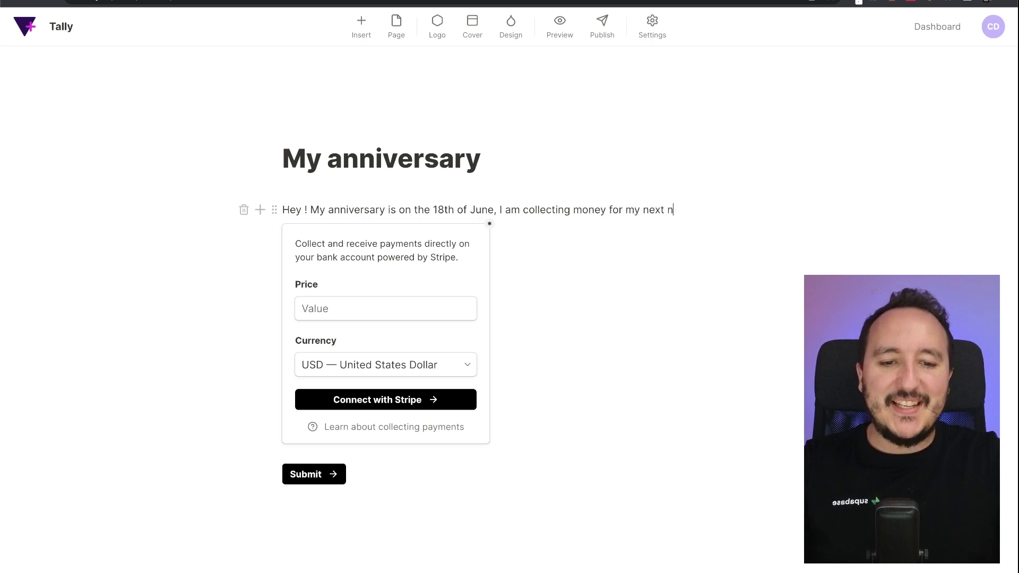
key(BackSpace)
key(BackSpace)
text(gift.)
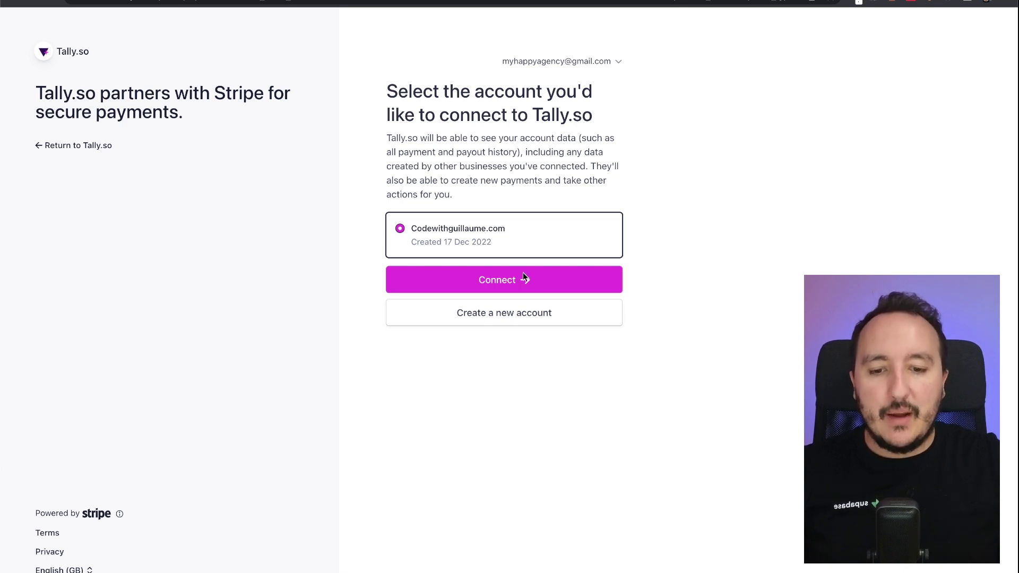
Step: Link the chosen Stripe account to Tally and return to the My anniversary form editor
click(506, 285)
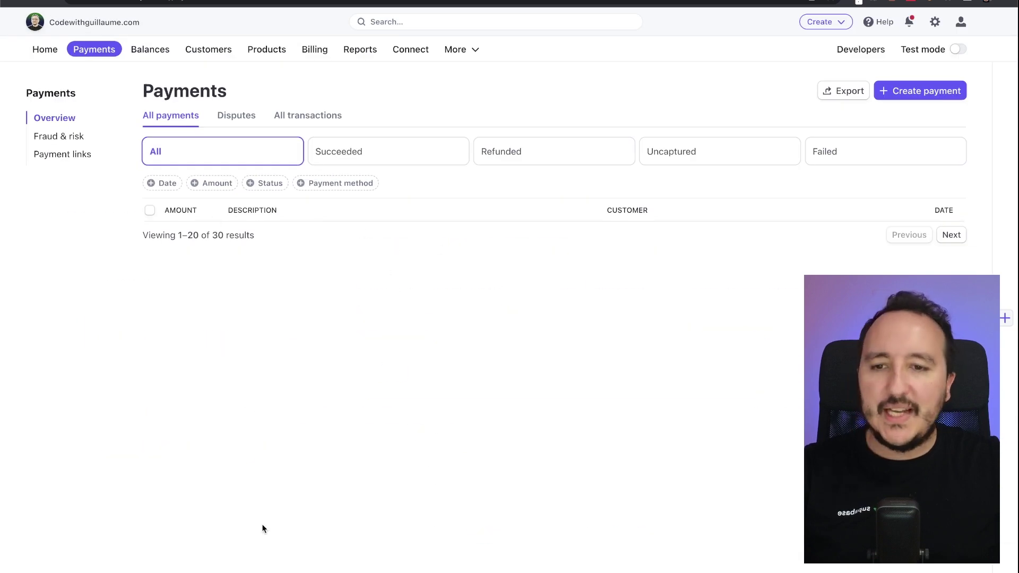
click(120, 4)
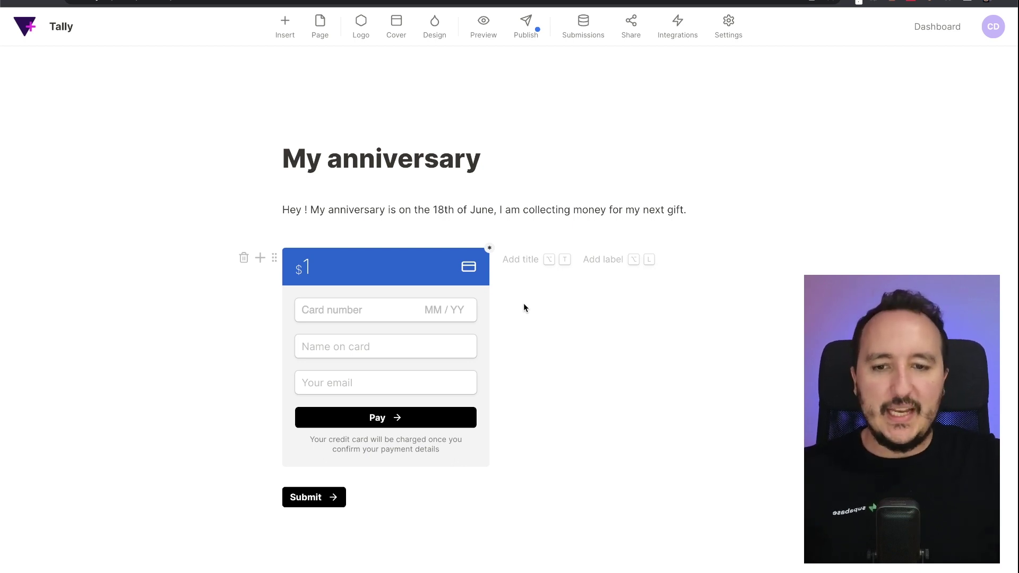
Step: Search the block list for 'payment' and open the Payment block's Learn more fee article
click(277, 25)
text(payment)
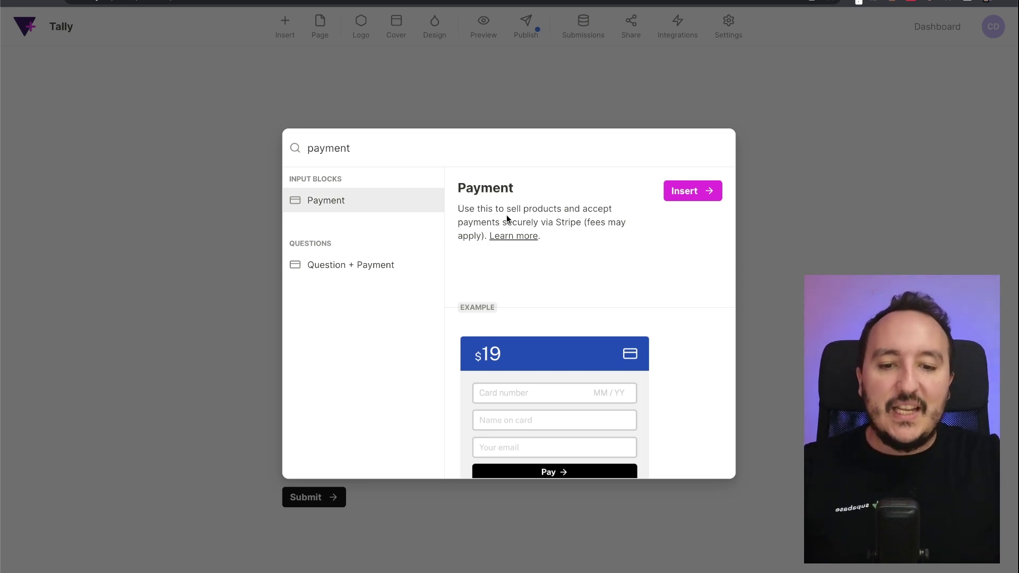
click(513, 235)
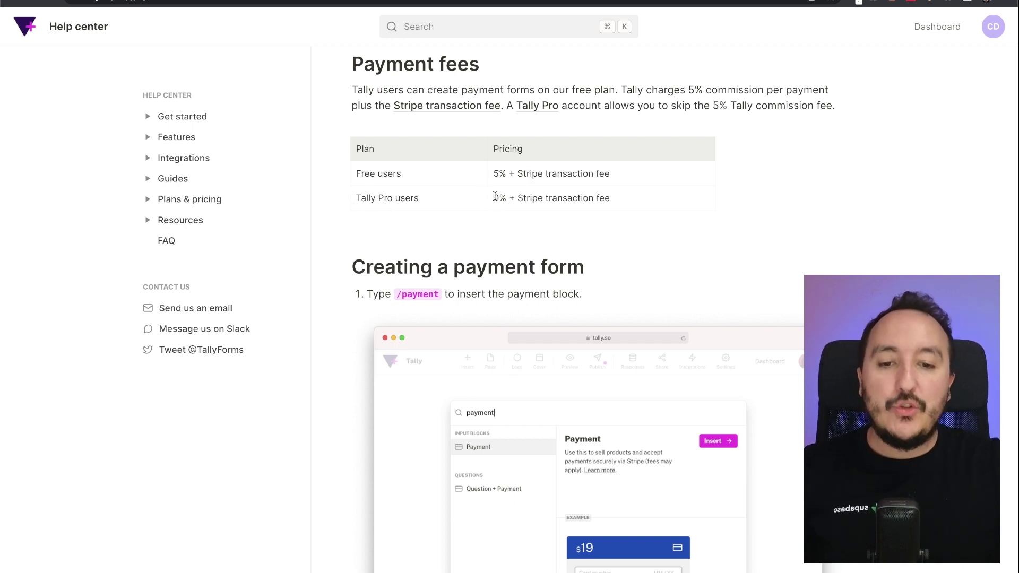
Step: Highlight the 0% Tally Pro commission and the Tally Pro users row in the fee table
drag(495, 196, 618, 195)
click(644, 197)
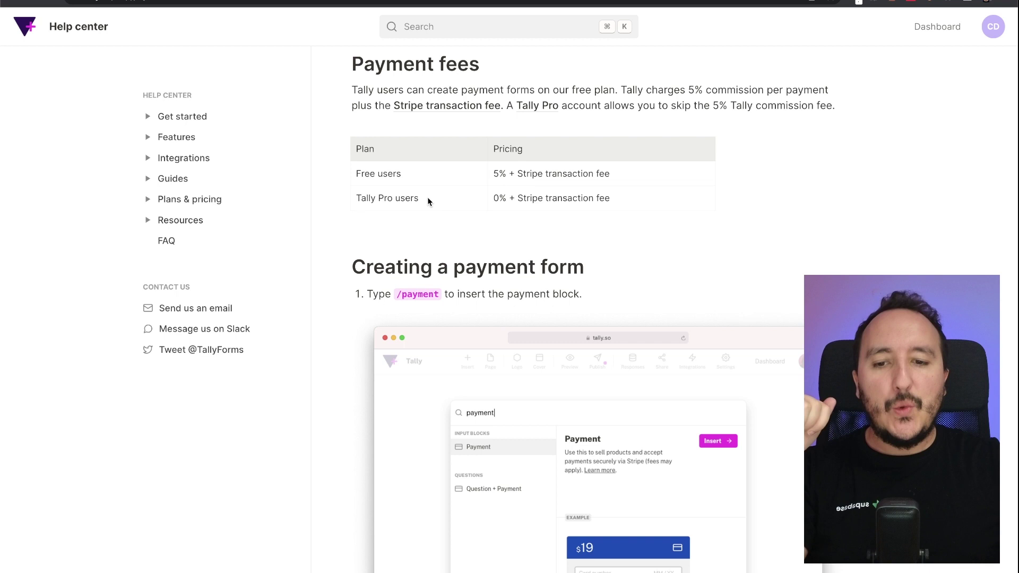
drag(427, 199, 352, 197)
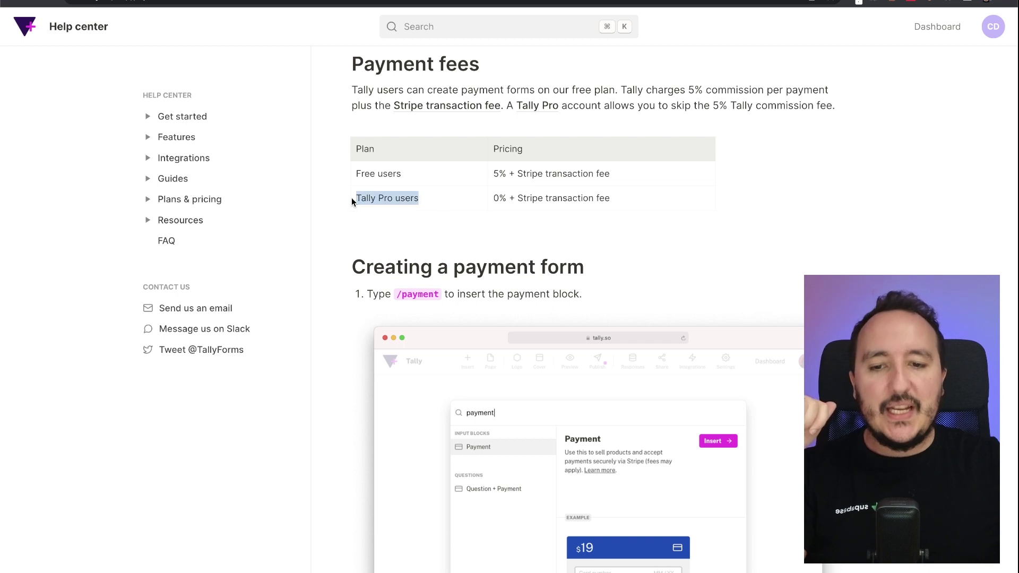
click(424, 214)
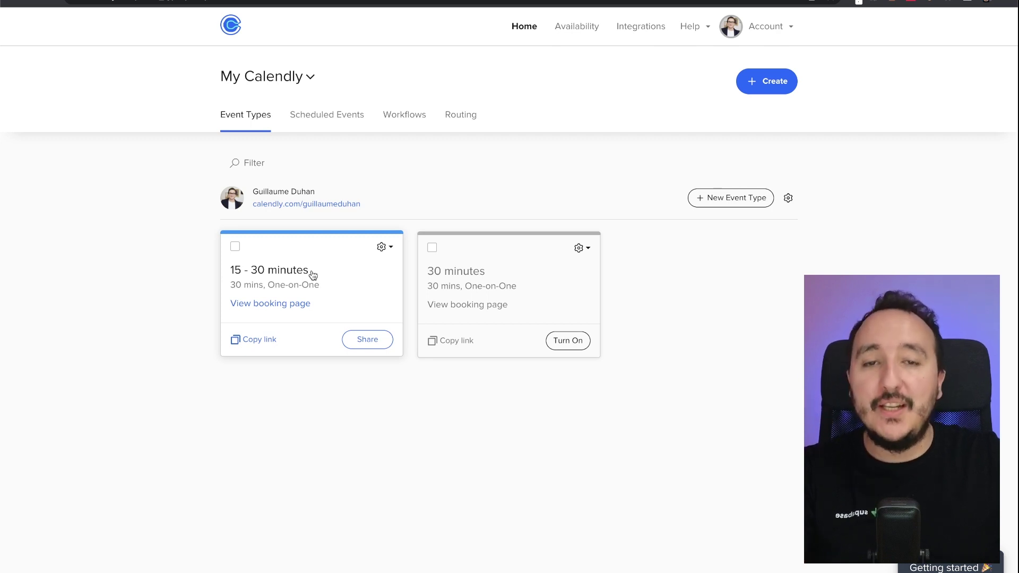
Step: Copy the booking link of the 15 - 30 minutes Calendly event
click(263, 340)
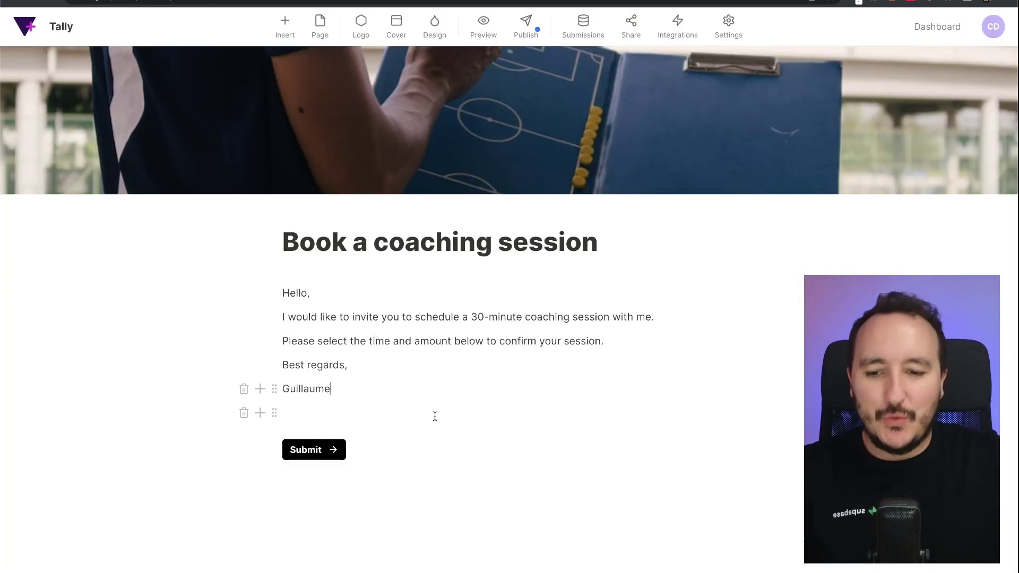
Step: Place the caret on the empty line below the greeting's signature
click(311, 419)
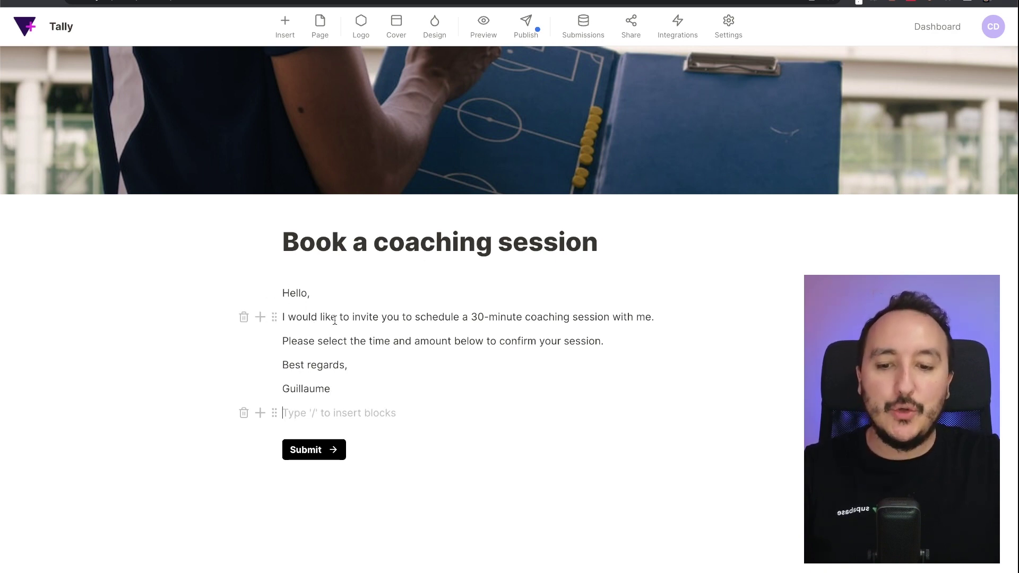
drag(334, 317, 502, 317)
click(502, 317)
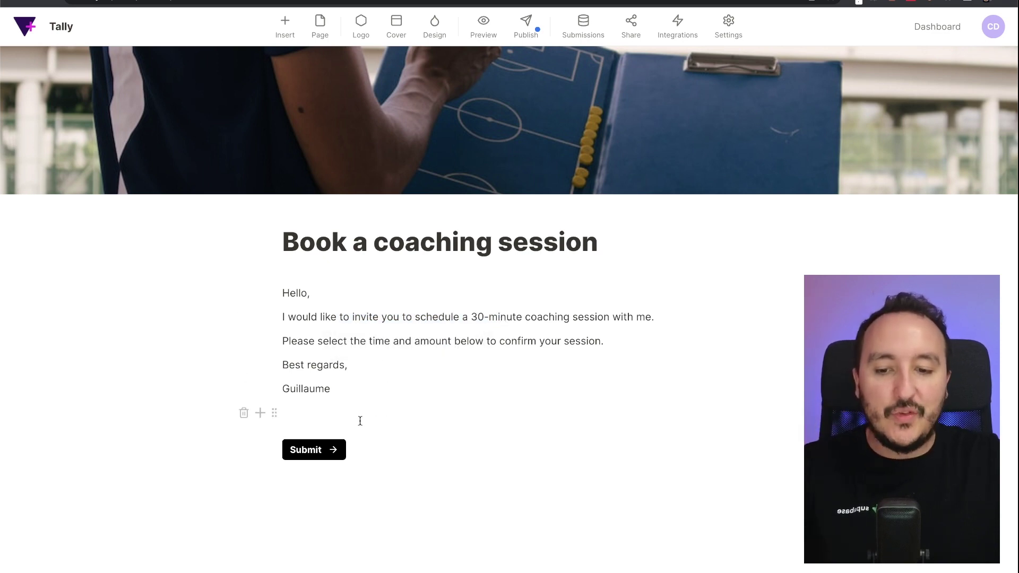
click(344, 416)
Step: Embed the pasted Calendly 15 - 30 minutes booking link using an /embed link block
text(/embed)
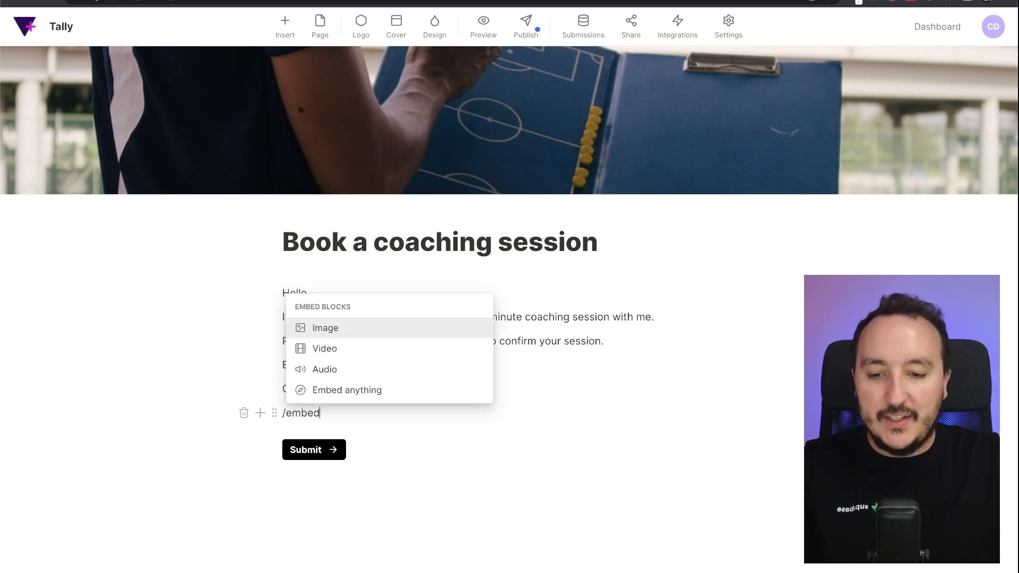
key(Down)
key(Down)
key(Down)
key(Return)
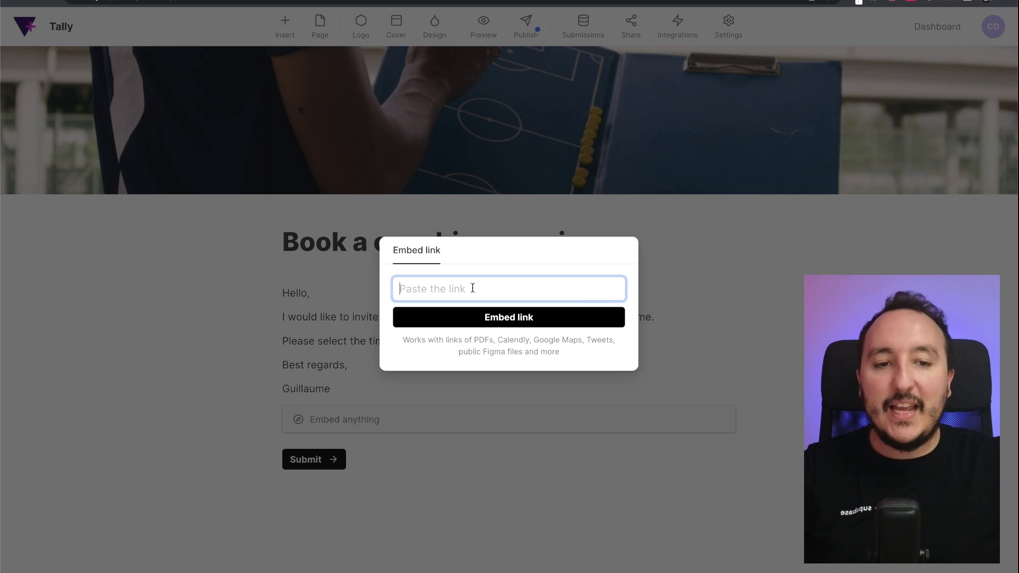
key(ctrl+Tab)
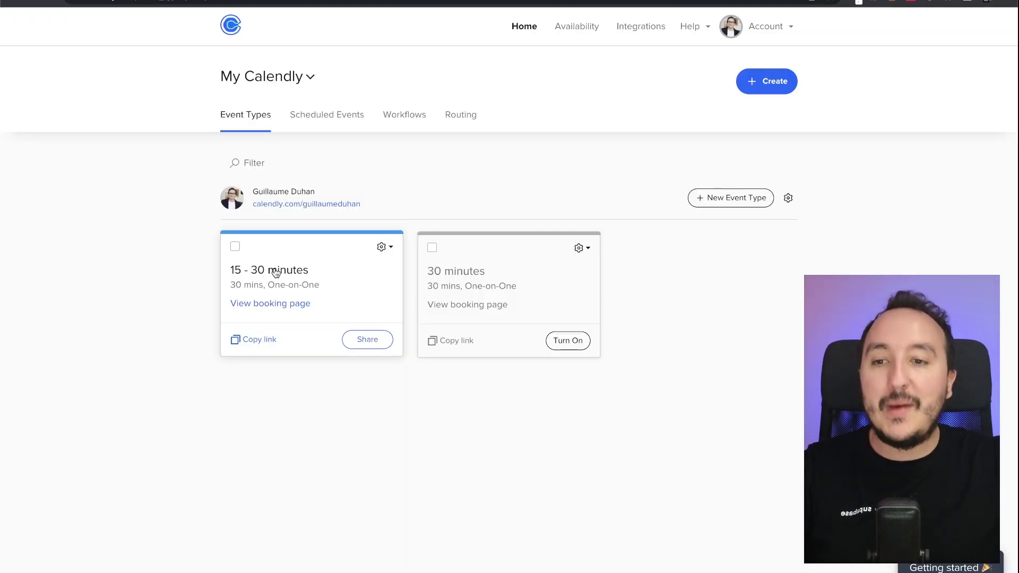
key(ctrl+shift+Tab)
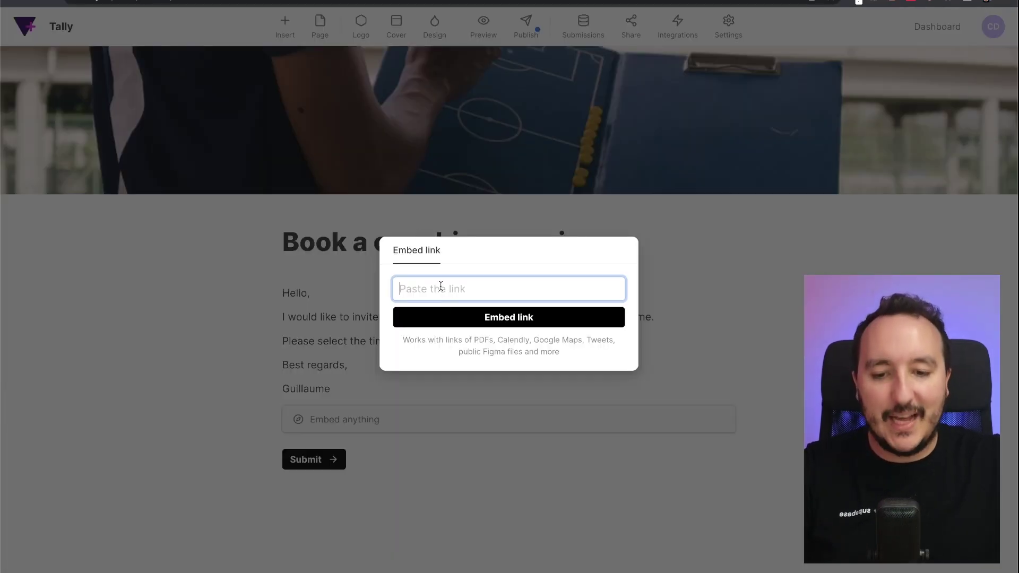
text(https://calendly.com/guillaumeduhan/15-minutes)
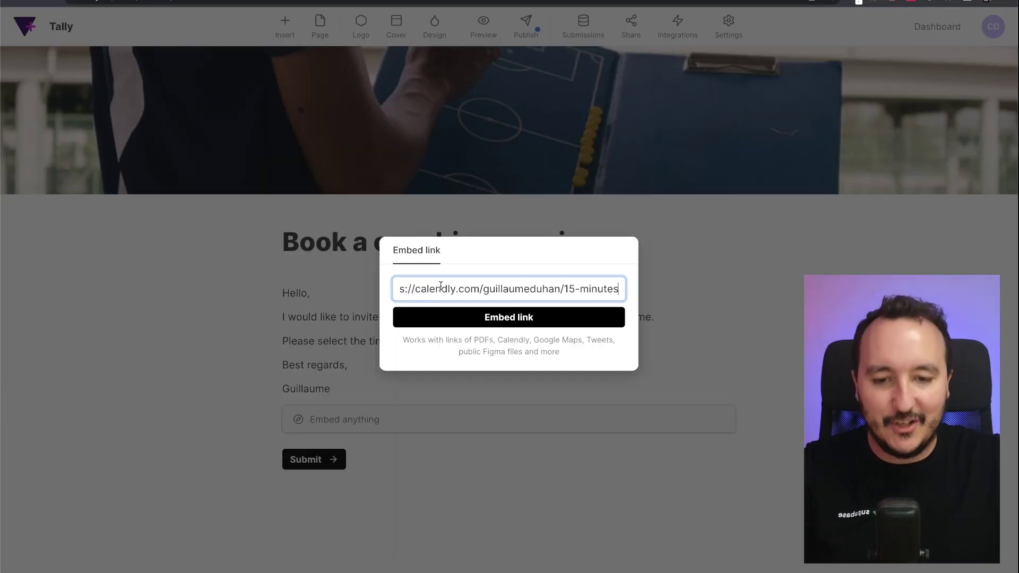
click(459, 321)
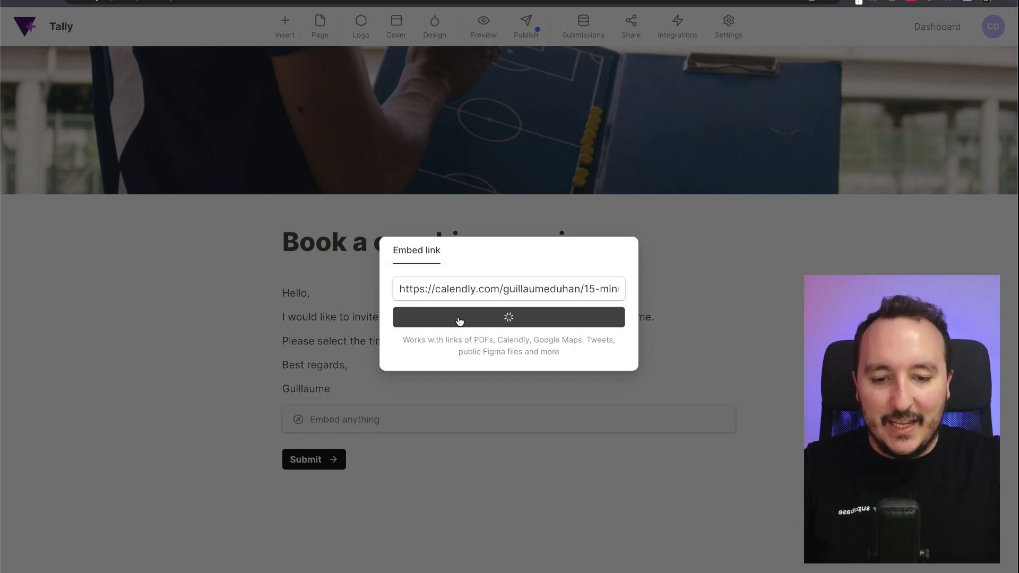
scroll(499, 355, down, 3)
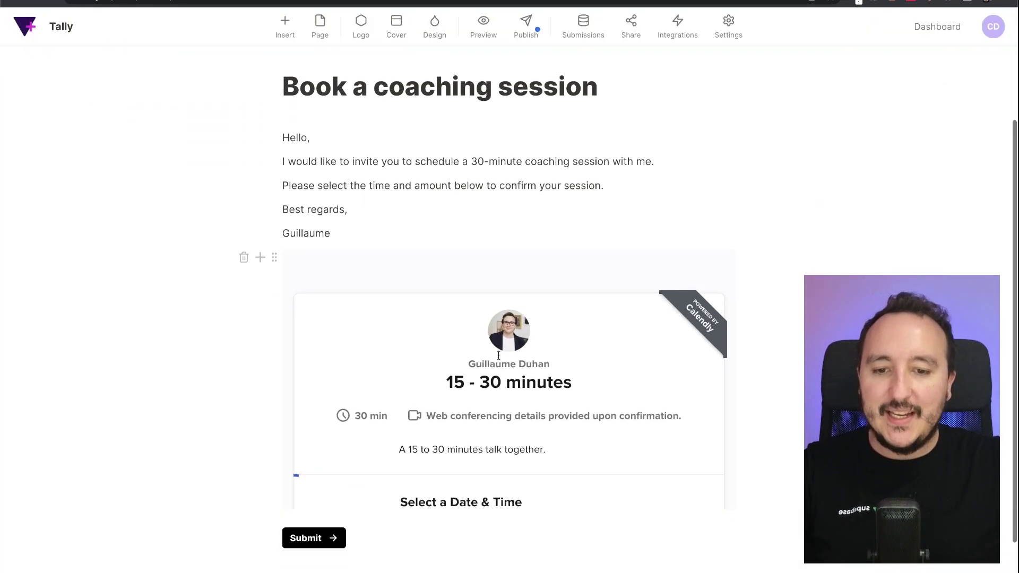
scroll(499, 354, down, 3)
scroll(499, 355, down, 3)
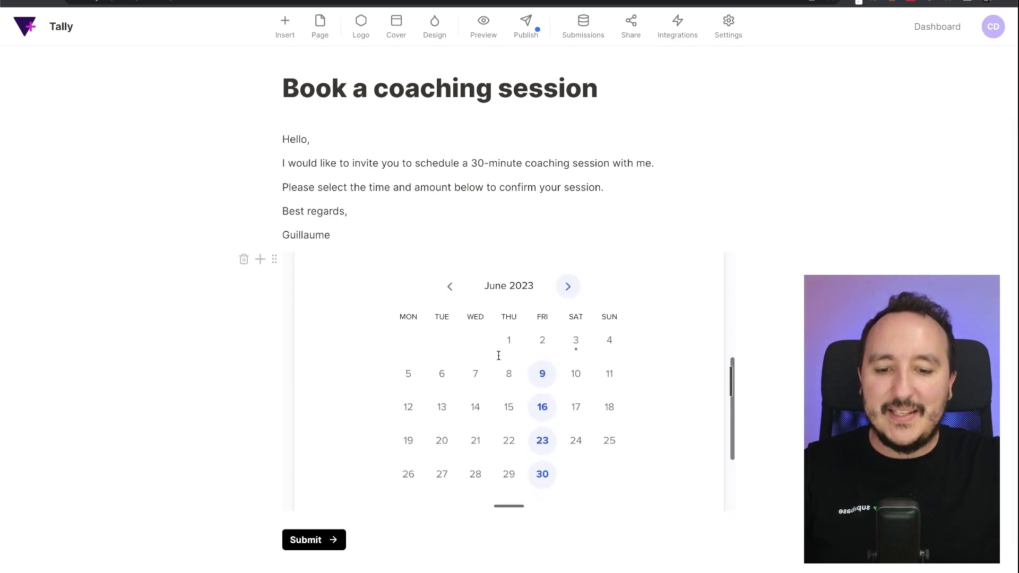
scroll(499, 355, down, 3)
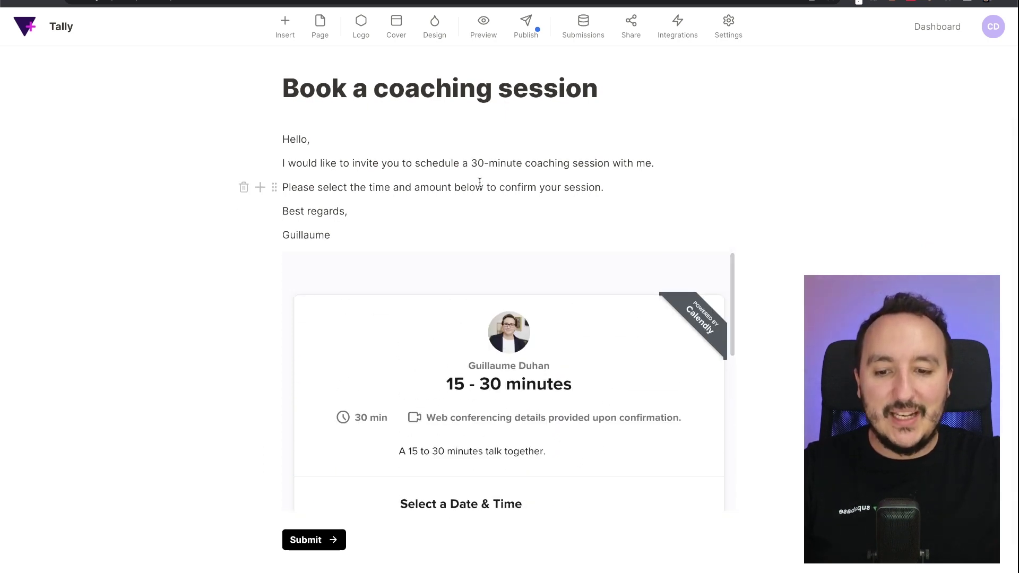
scroll(479, 182, down, 2)
Step: Insert a Payment block with /pay below the Calendly embed
click(557, 474)
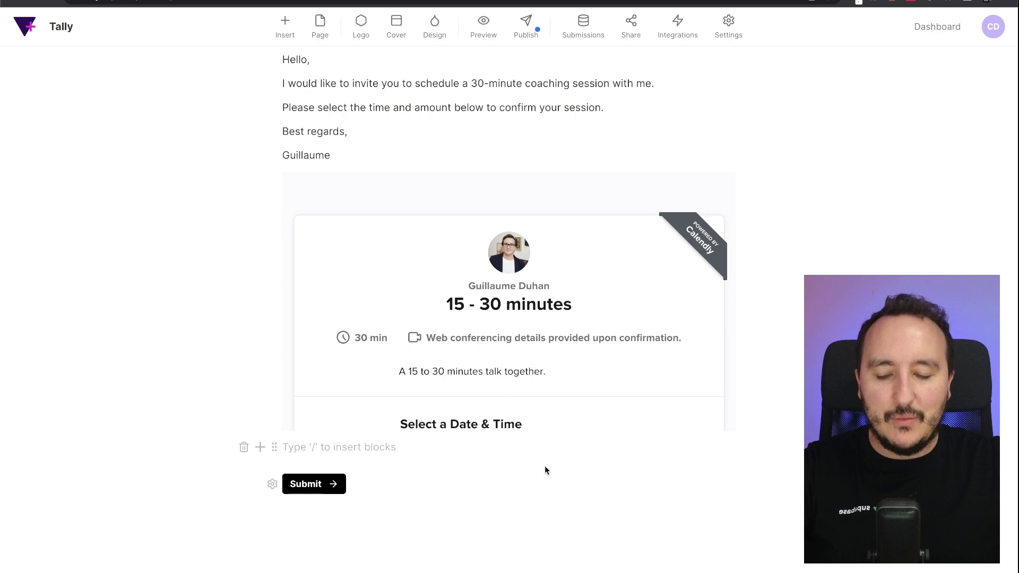
text(/pay)
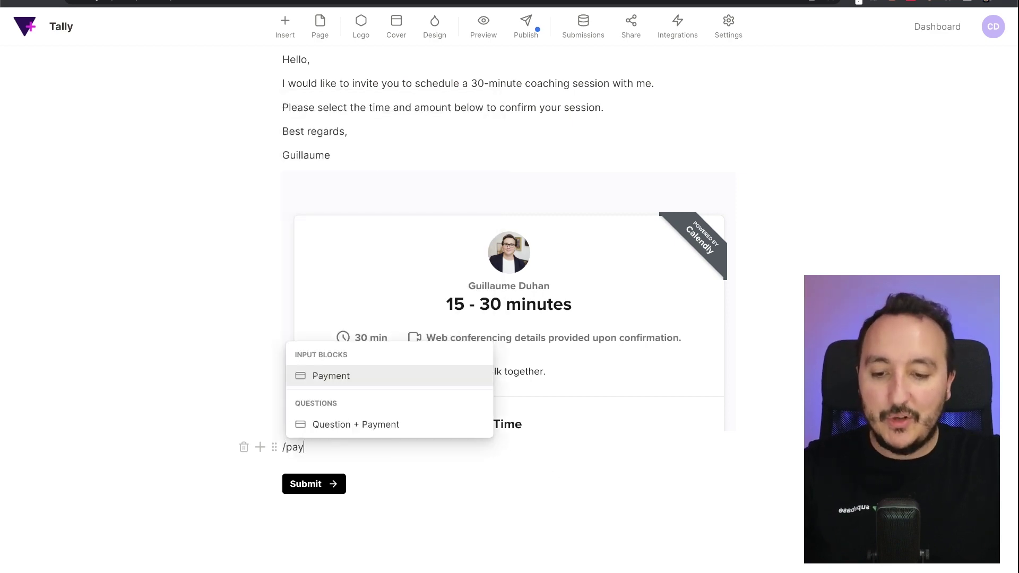
key(Return)
scroll(481, 495, down, 4)
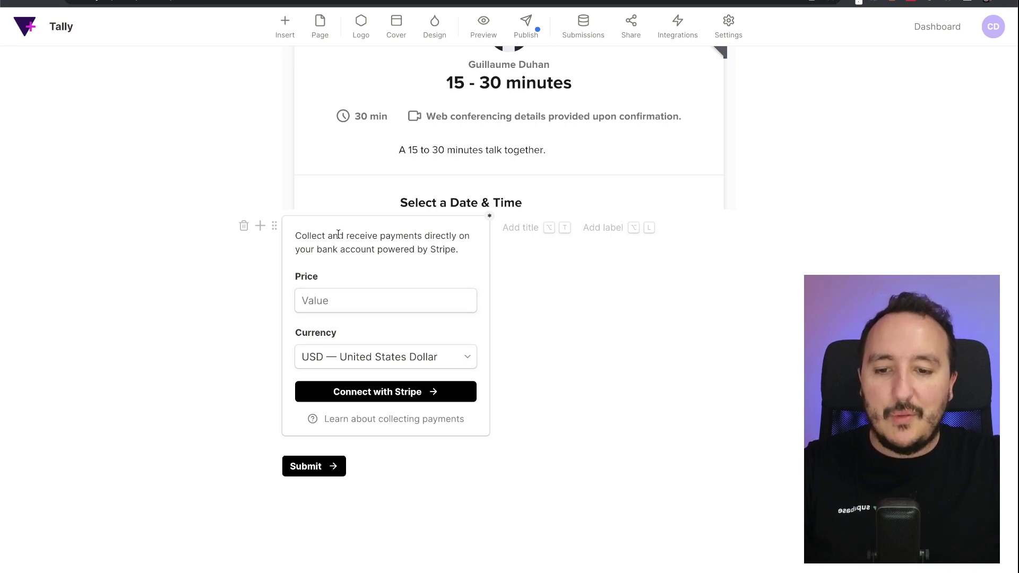
Step: Set the payment price to 30 and start connecting the block to Stripe
click(330, 295)
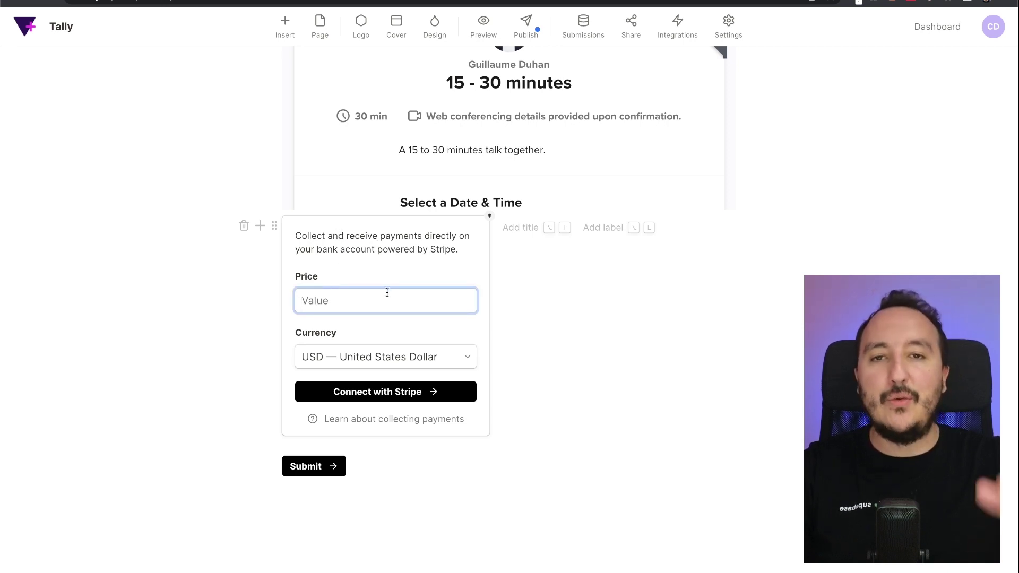
text(30)
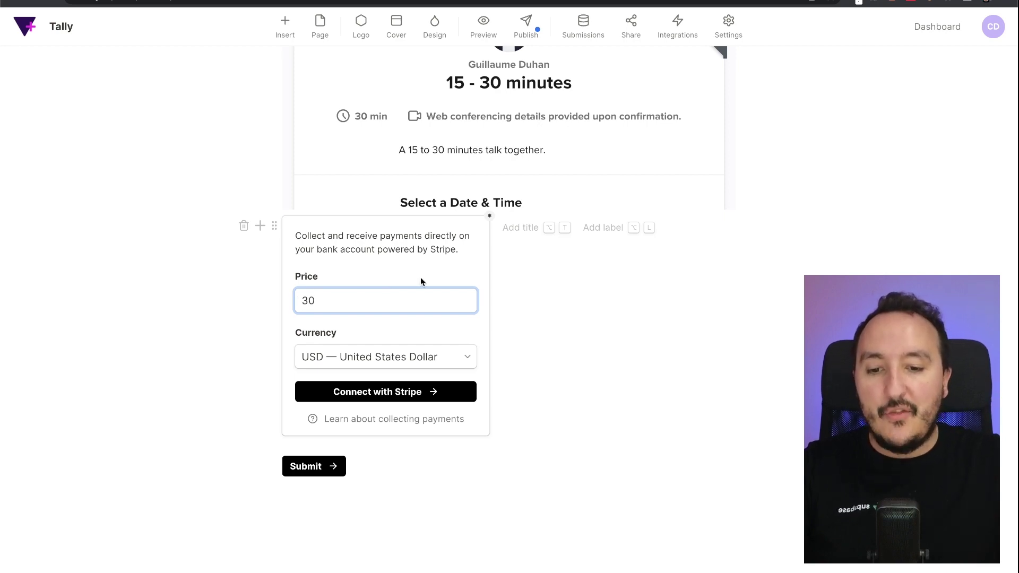
scroll(486, 243, up, 6)
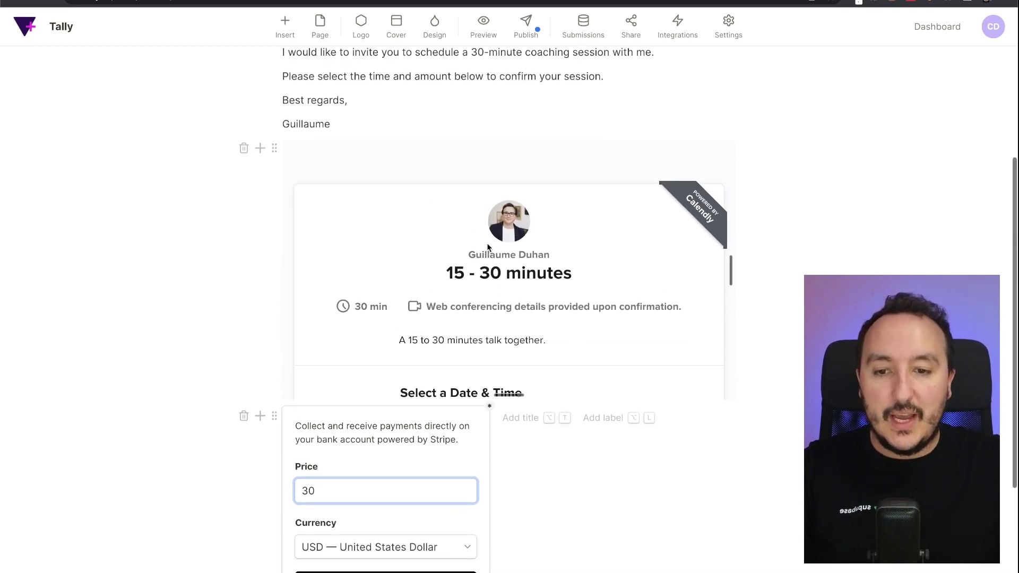
scroll(487, 243, down, 6)
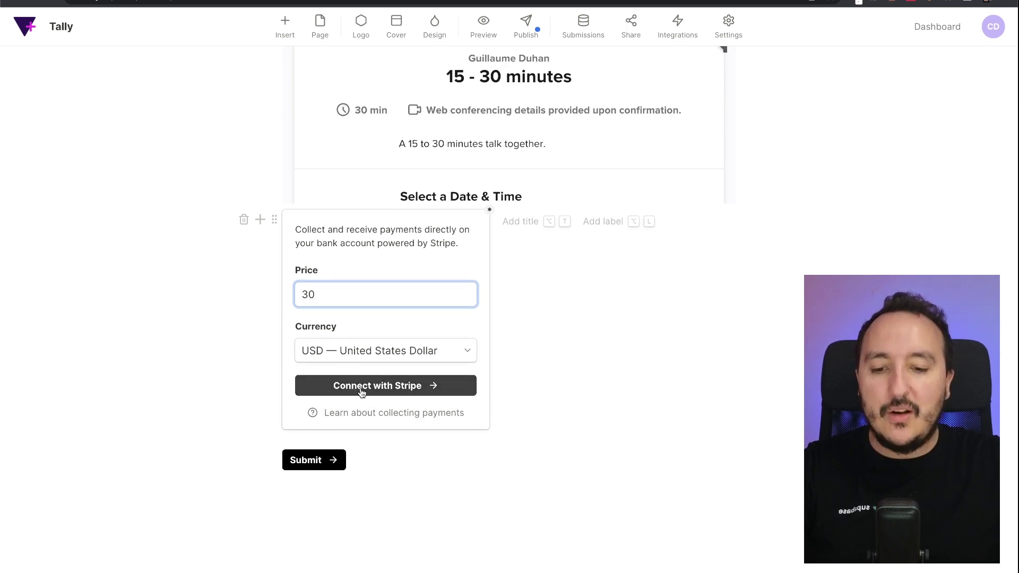
click(362, 393)
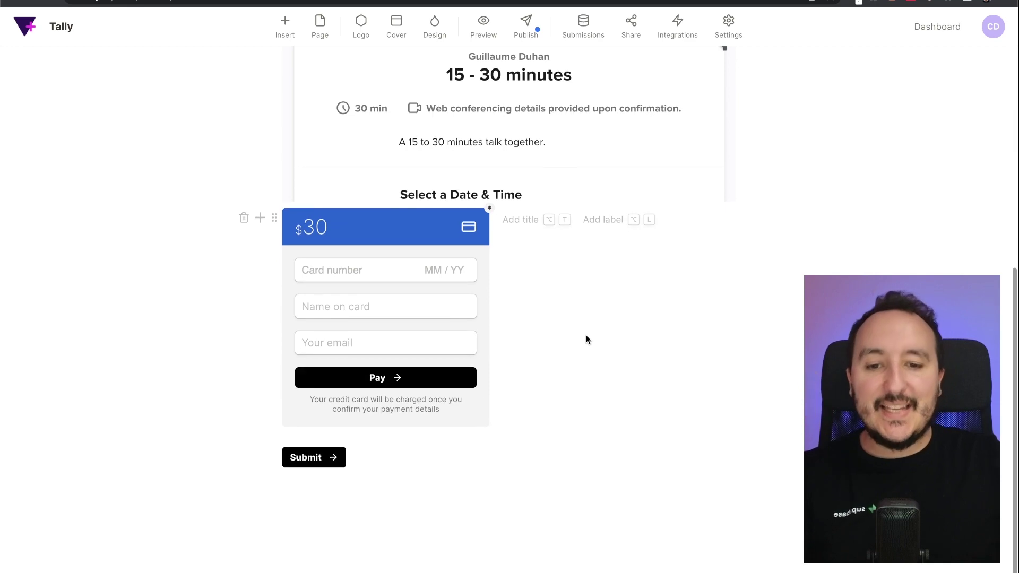
Step: Review the form from the Calendly embed down to the $30 payment block
scroll(586, 335, up, 5)
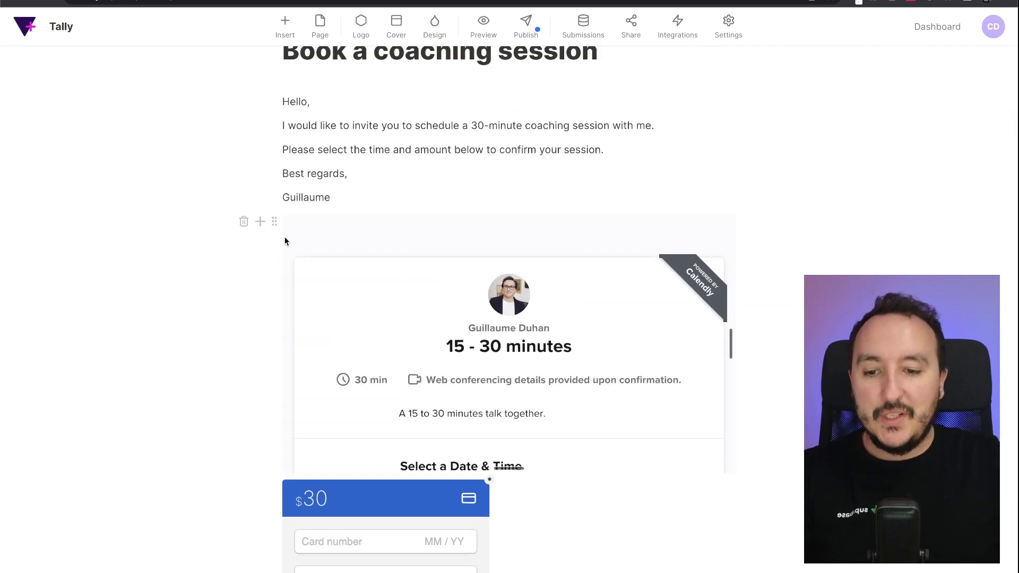
click(274, 221)
click(414, 303)
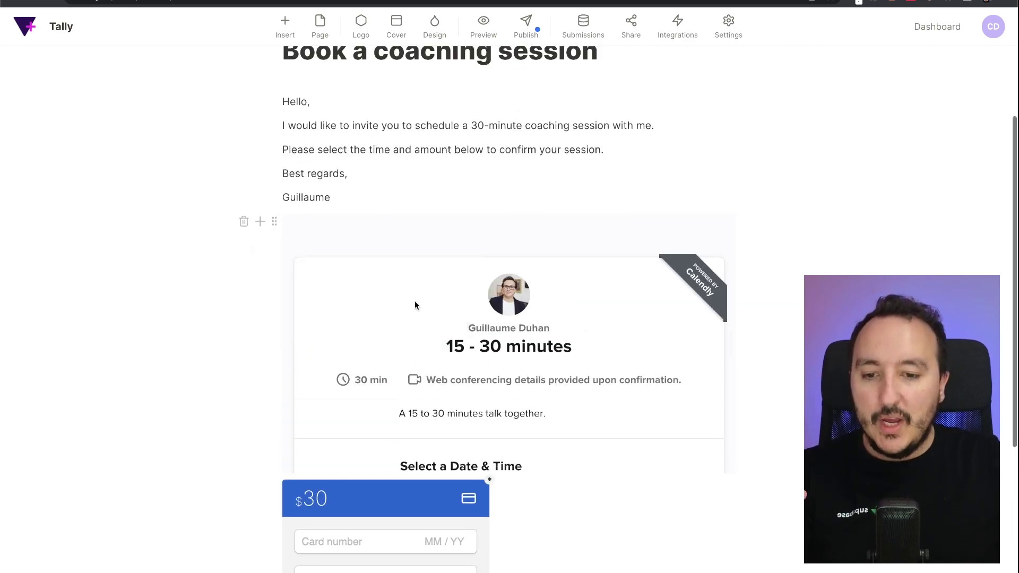
scroll(479, 362, down, 5)
scroll(480, 362, down, 5)
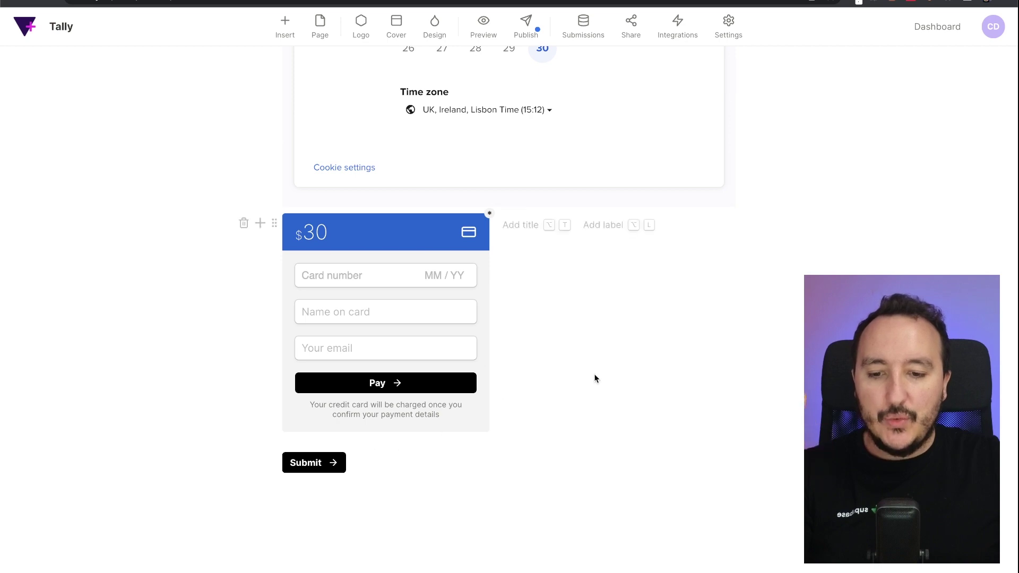
scroll(594, 377, up, 9)
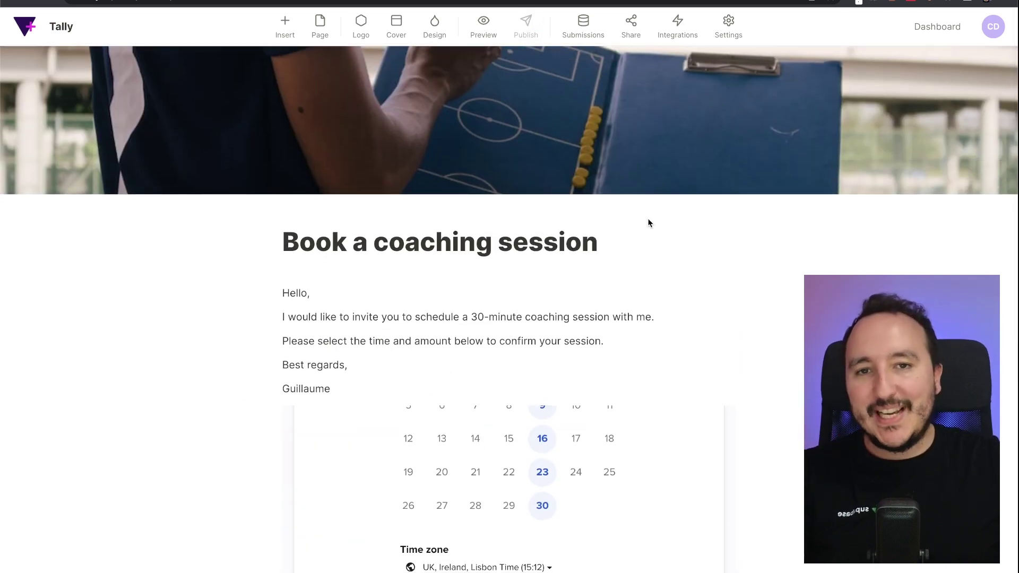
Step: Submit the $30 test payment, note the declined-card error, and go to Stripe payments
scroll(612, 362, down, 7)
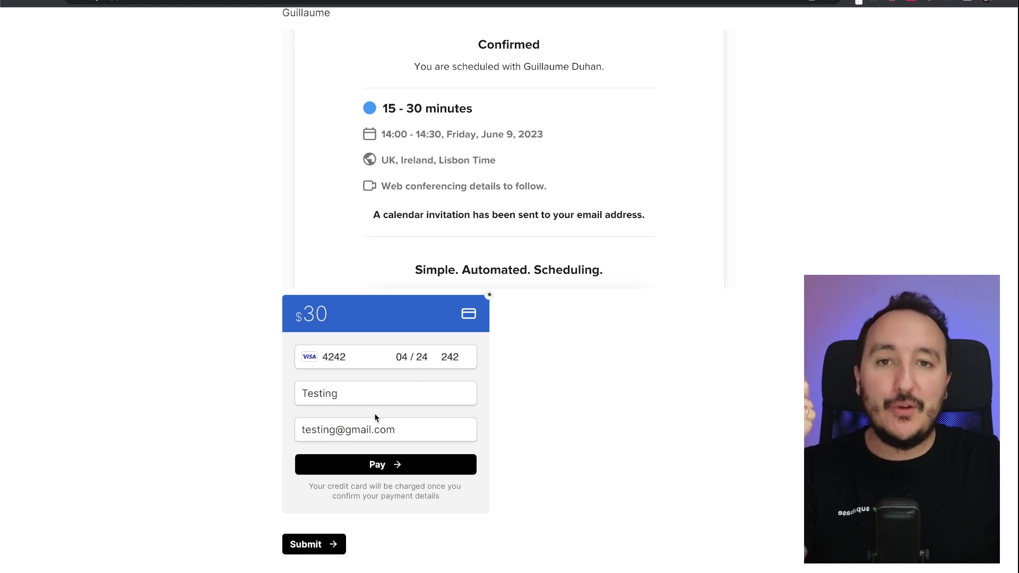
click(378, 467)
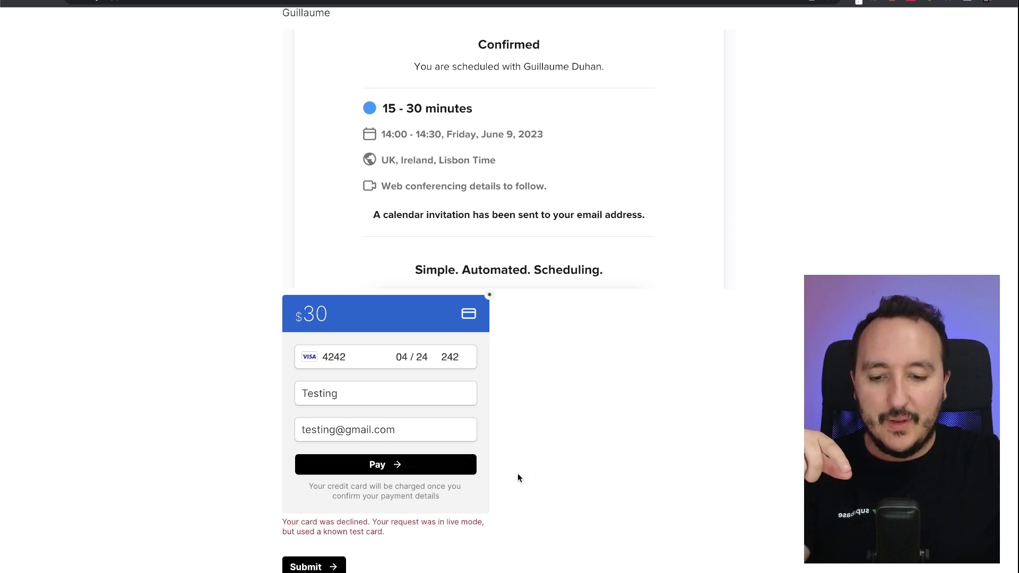
drag(283, 525, 385, 532)
click(422, 532)
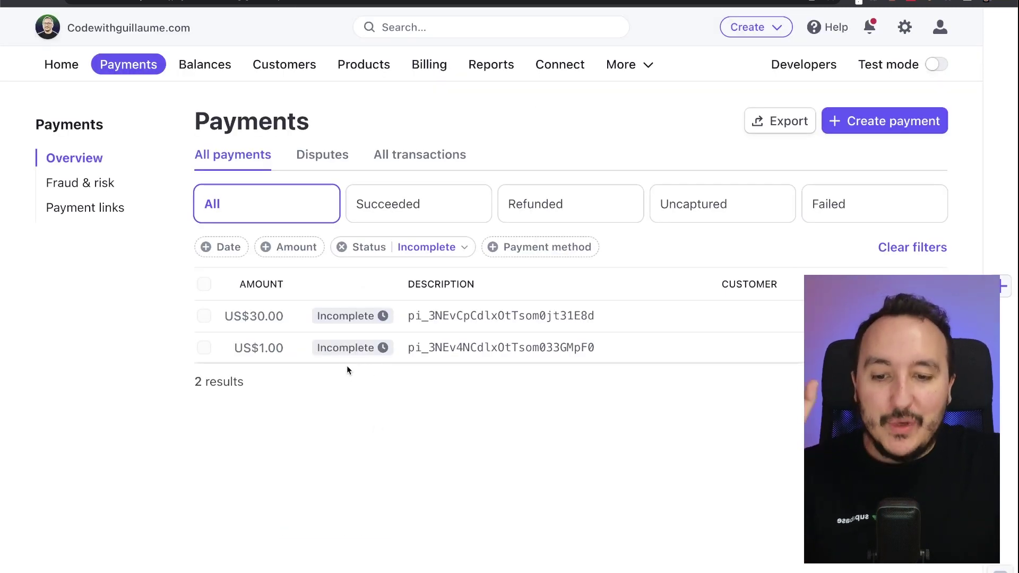
Step: Confirm the $30 payment shows as incomplete in Stripe's All payments, then move to the payment-fees help article
mouse_move(342, 351)
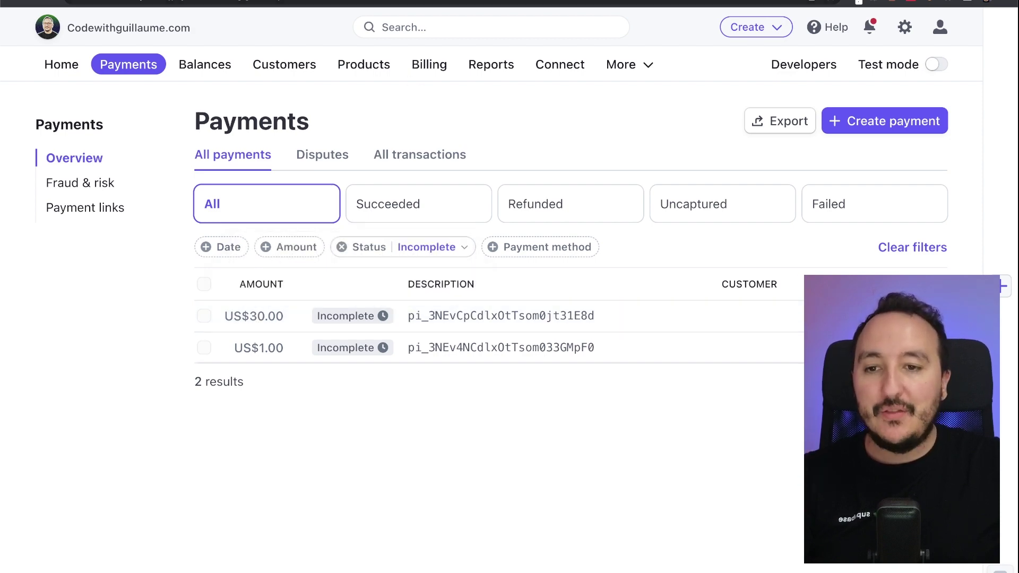
key(ctrl+Tab)
Step: Pass the share page and Stripe payments, ending on the live form's June 9 booking and declined $30 payment
key(ctrl+Tab)
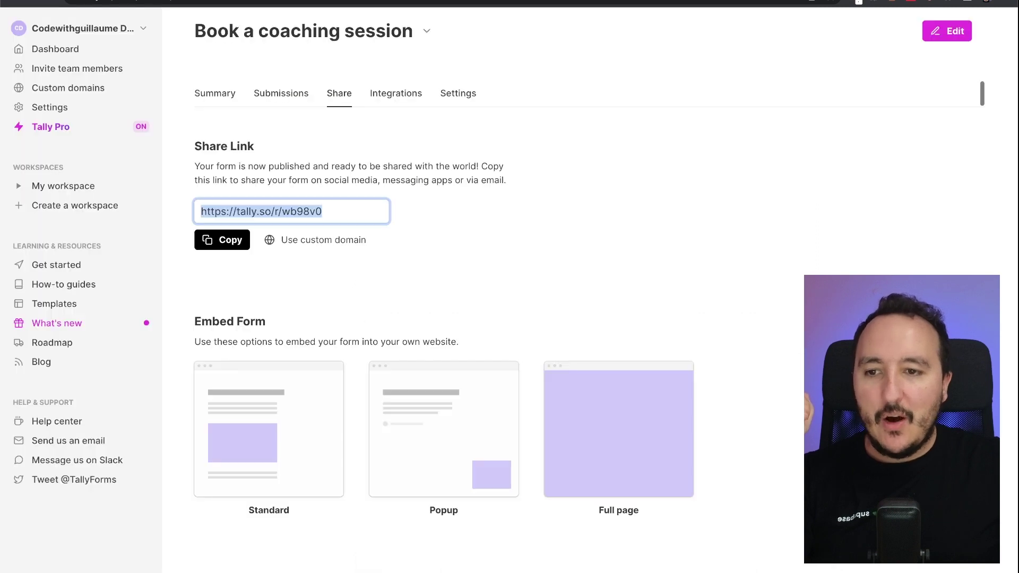
key(ctrl+Tab)
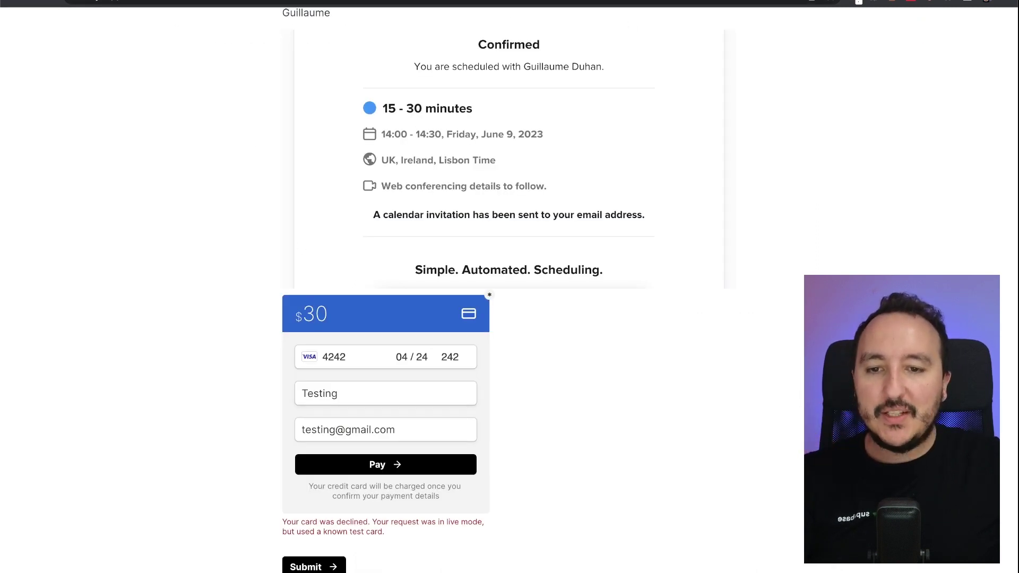
key(ctrl+Tab)
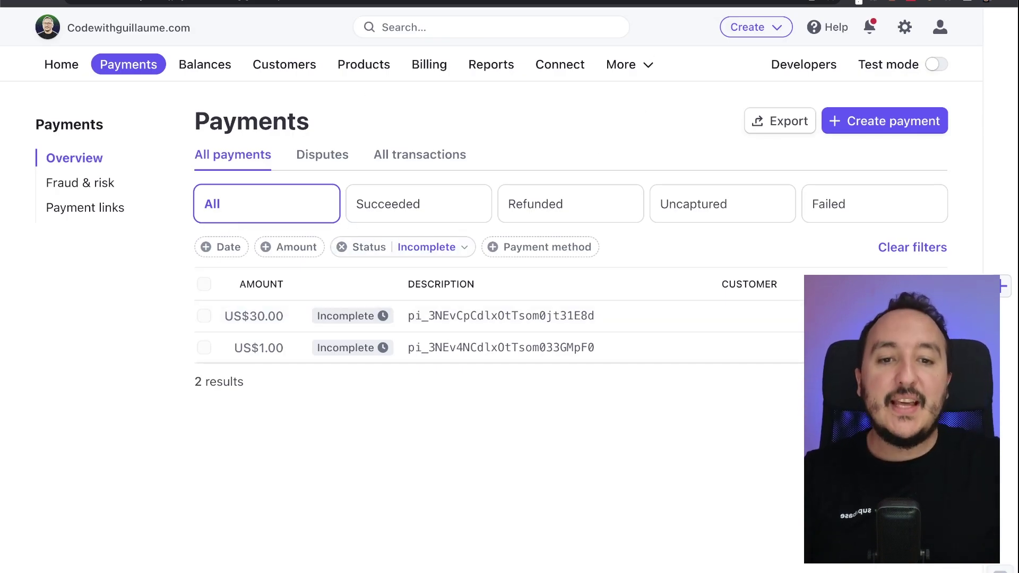
key(ctrl+shift+Tab)
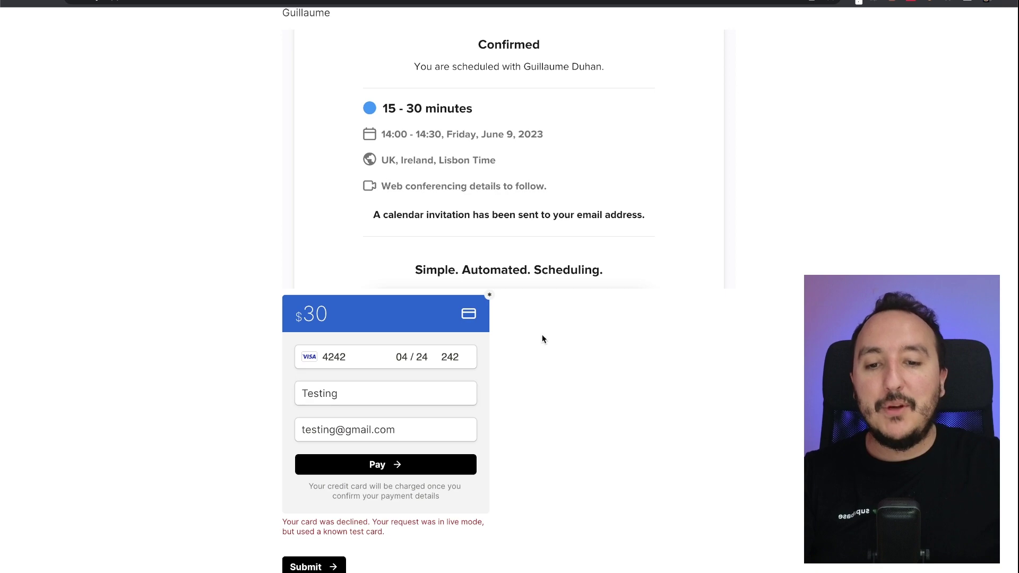
scroll(543, 339, up, 6)
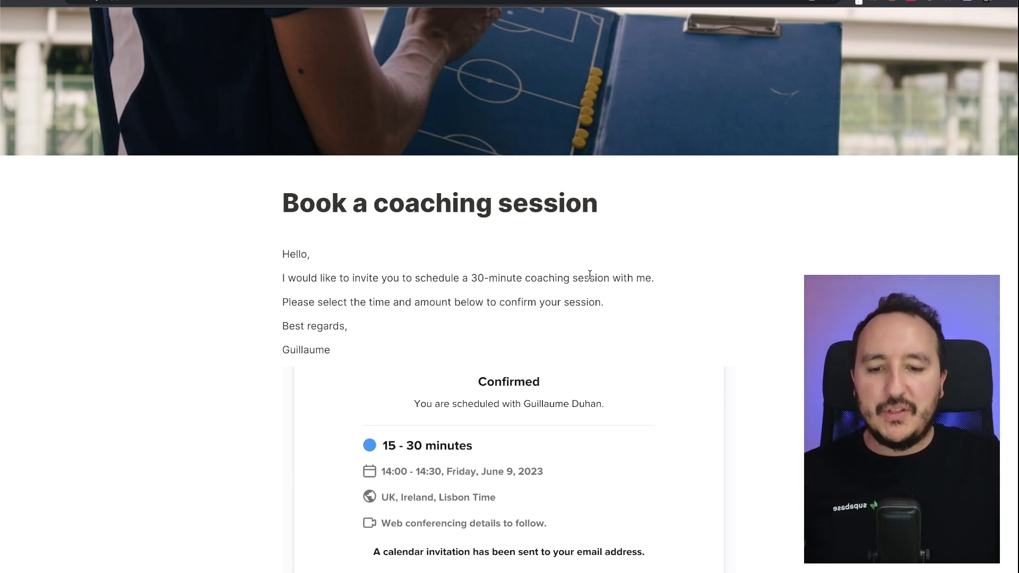
scroll(590, 274, down, 7)
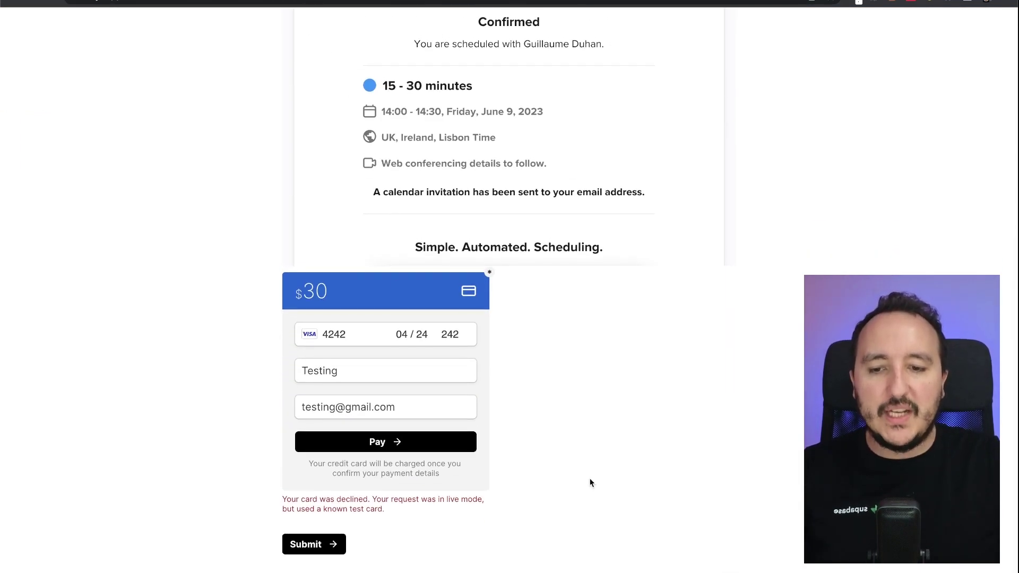